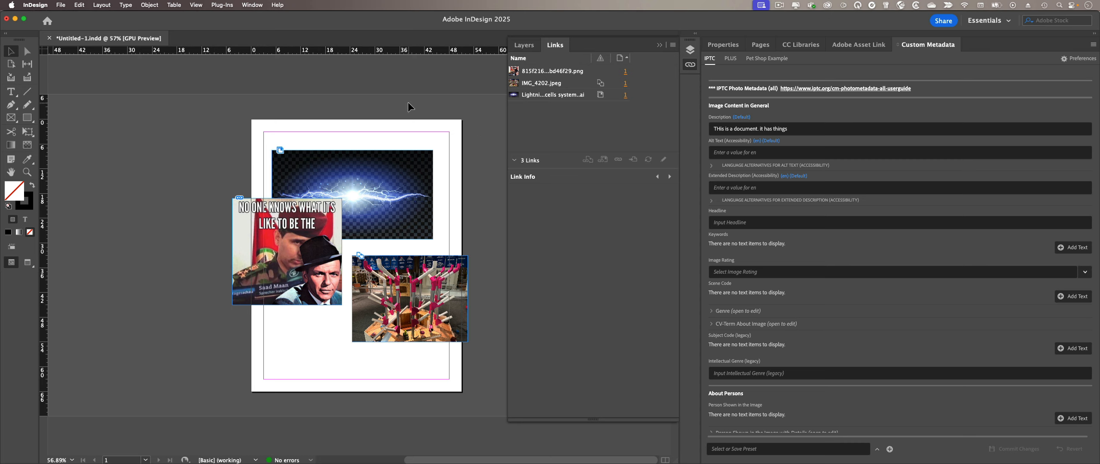
Step: Show the test-id-cmp folder's AEM assets in the Adobe Asset Link panel
{"action": "left_click", "coordinate": [858, 44]}
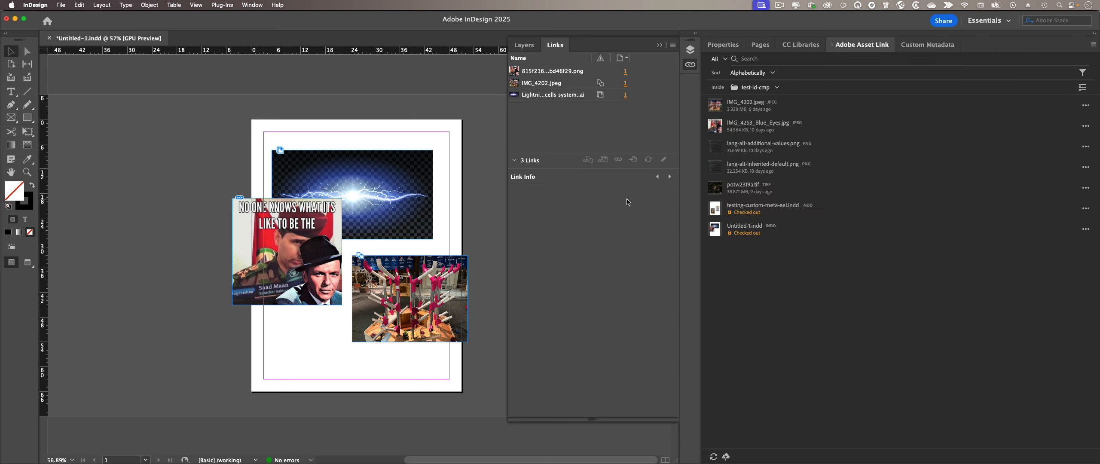
{"action": "double_click", "coordinate": [791, 231]}
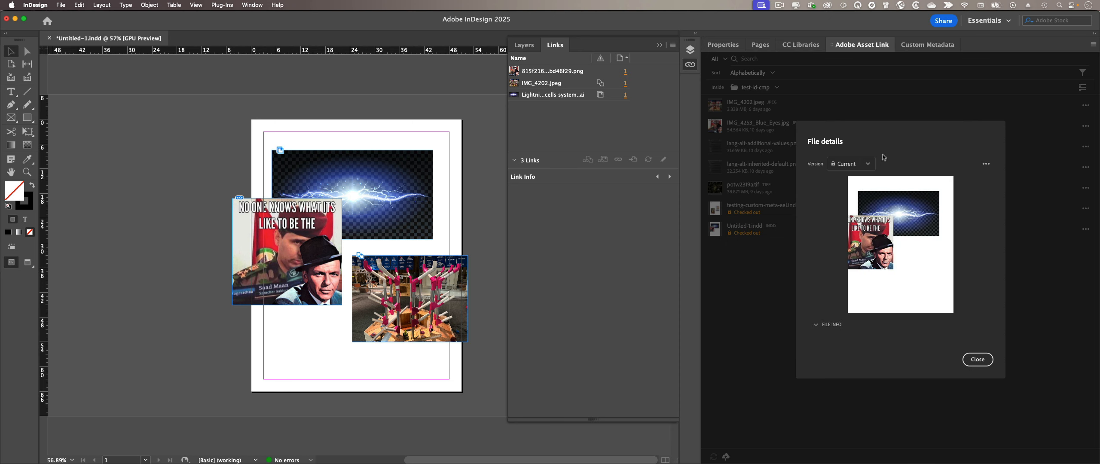
{"action": "left_click", "coordinate": [977, 359]}
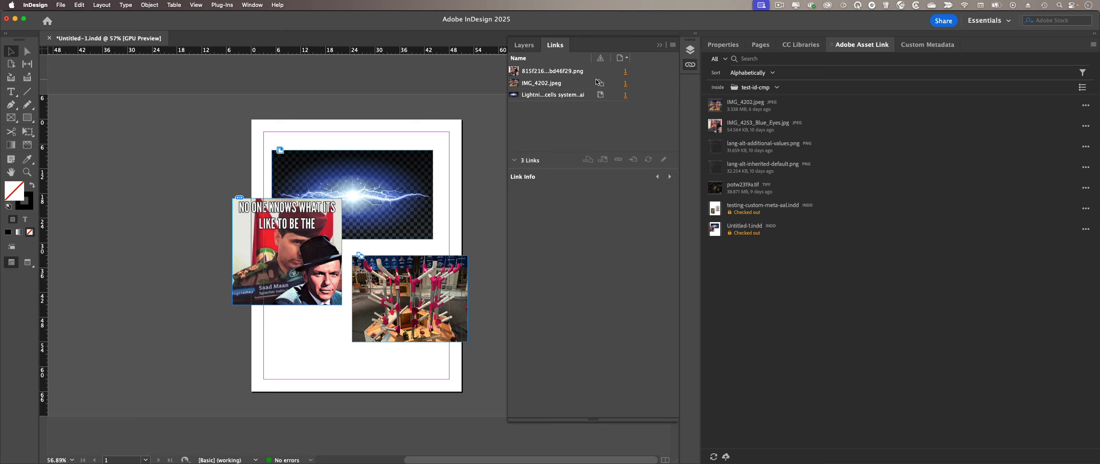
Step: View IMG_4202.jpeg's Custom Metadata, which says it isn't checked out, then return to the asset list
{"action": "left_click", "coordinate": [564, 84]}
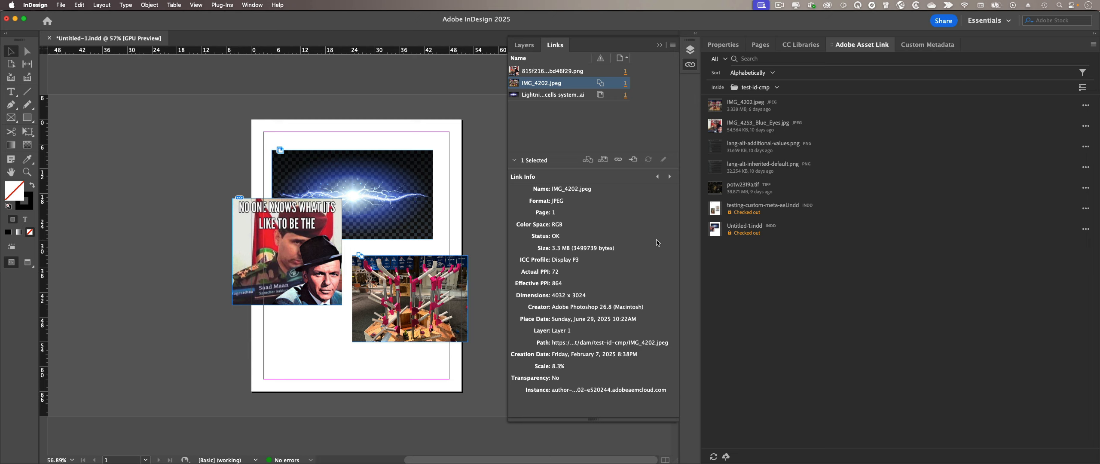
{"action": "left_click", "coordinate": [928, 45]}
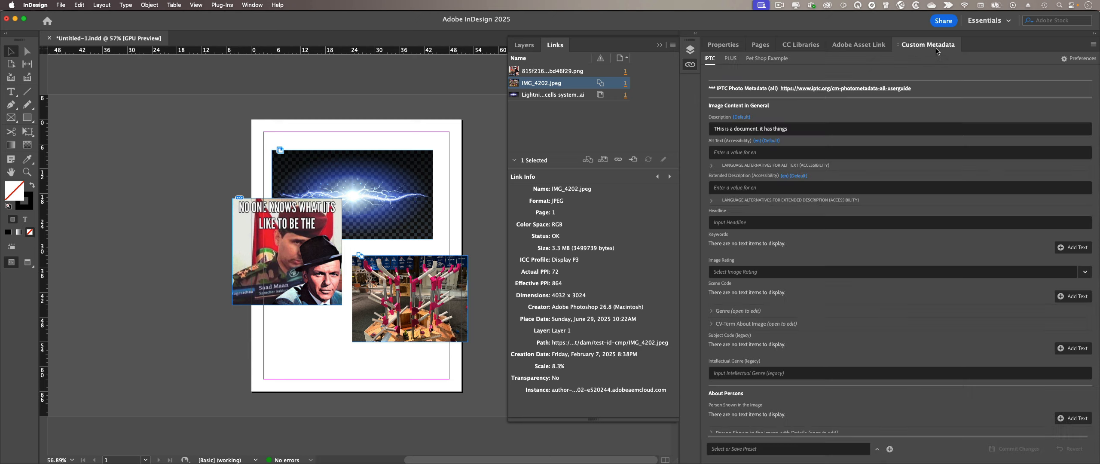
{"action": "left_click", "coordinate": [421, 297]}
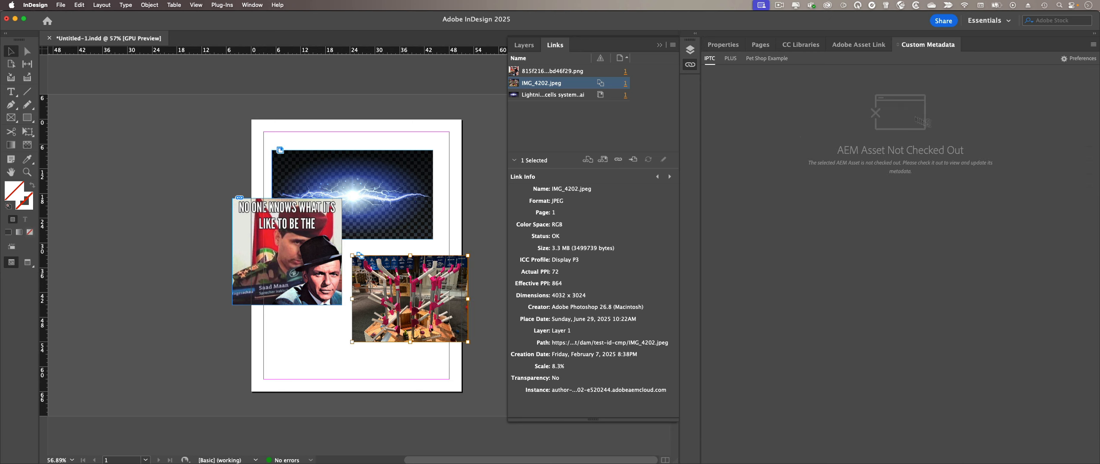
{"action": "left_click_drag", "start_coordinate": [849, 151], "coordinate": [950, 151]}
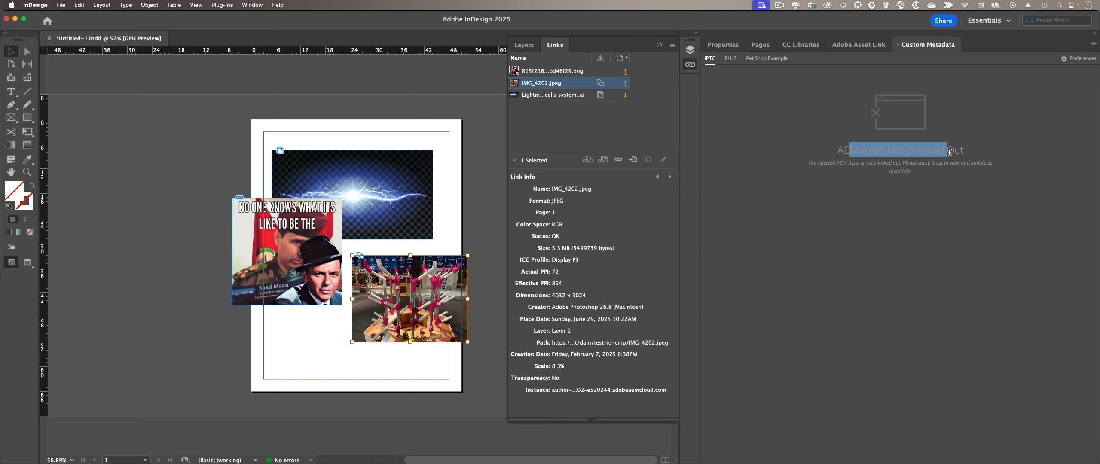
{"action": "left_click", "coordinate": [944, 187]}
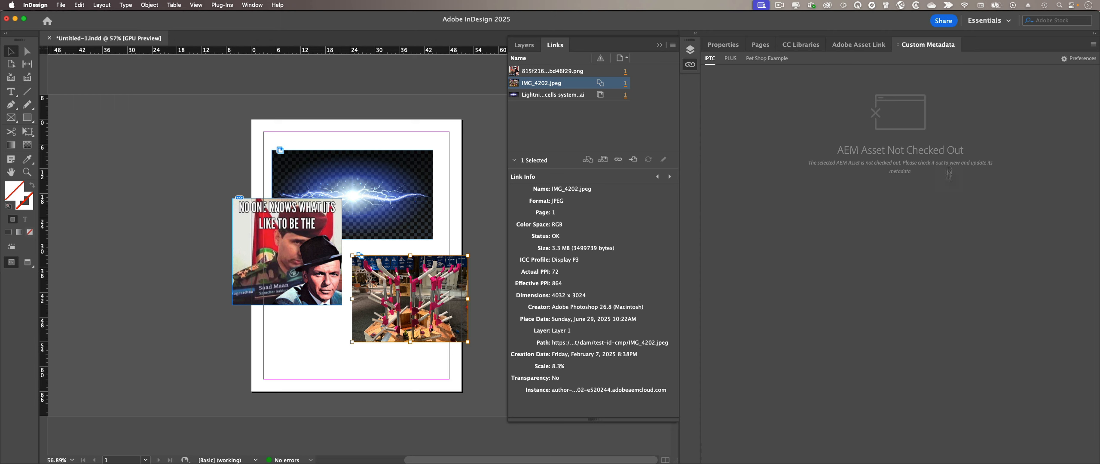
{"action": "left_click", "coordinate": [859, 45]}
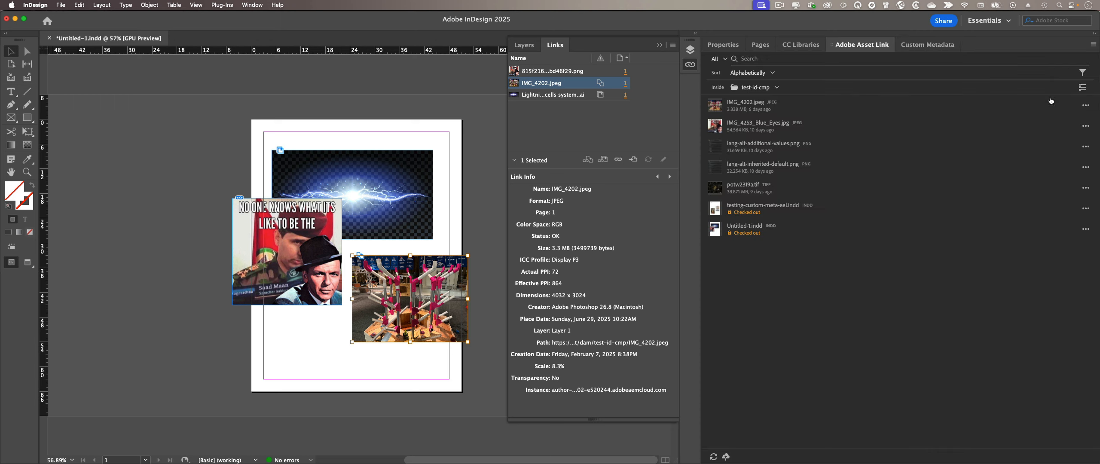
Step: Check out IMG_4202.jpeg from AEM, dismiss the error, and show its editable IPTC metadata
{"action": "left_click", "coordinate": [1085, 105]}
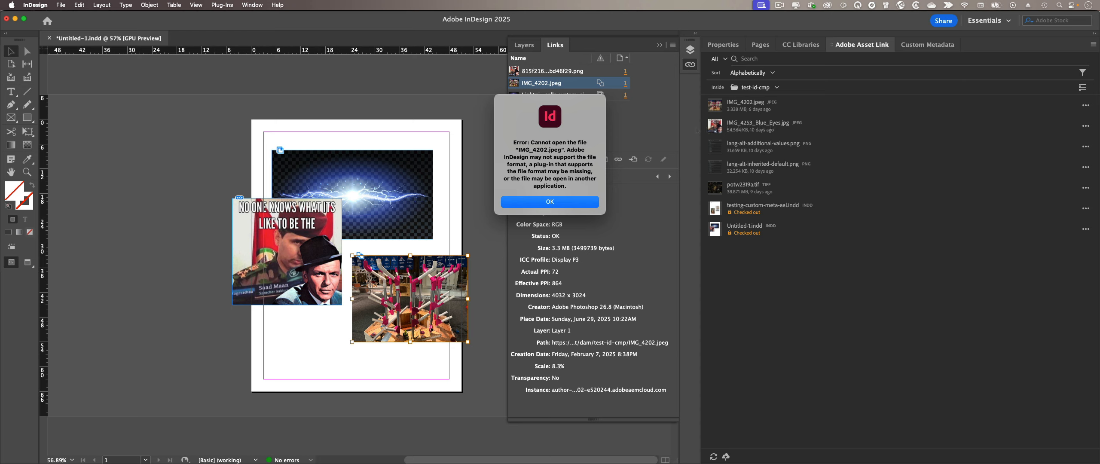
{"action": "left_click", "coordinate": [566, 200]}
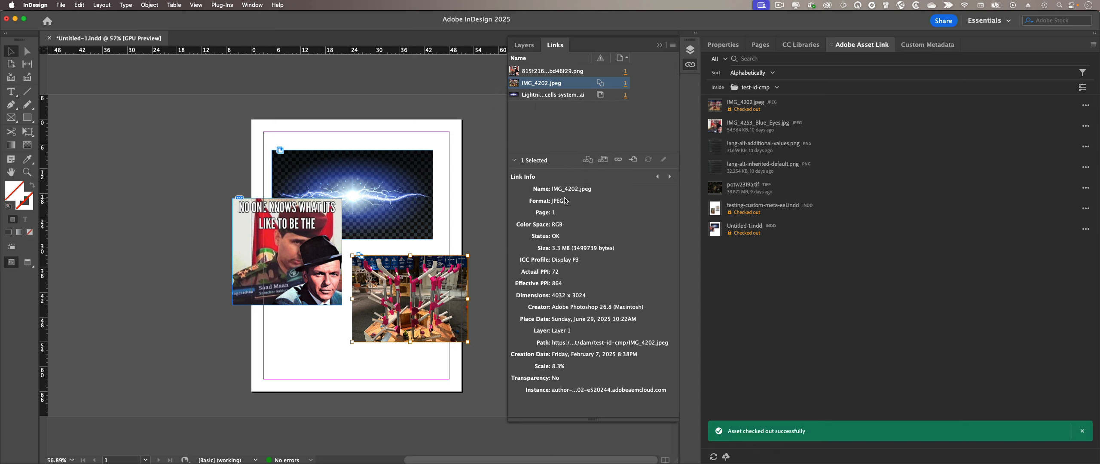
{"action": "left_click", "coordinate": [480, 180]}
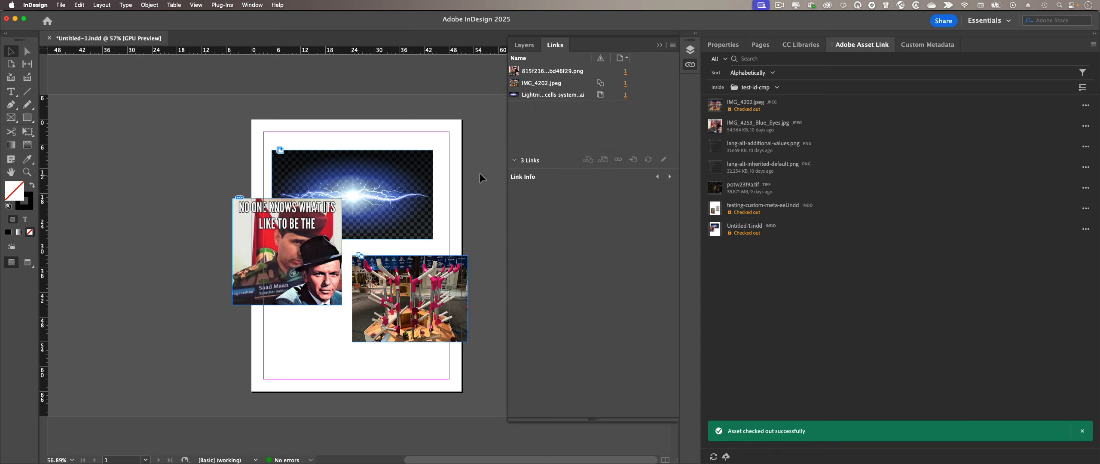
{"action": "left_click", "coordinate": [442, 278]}
{"action": "left_click", "coordinate": [927, 44]}
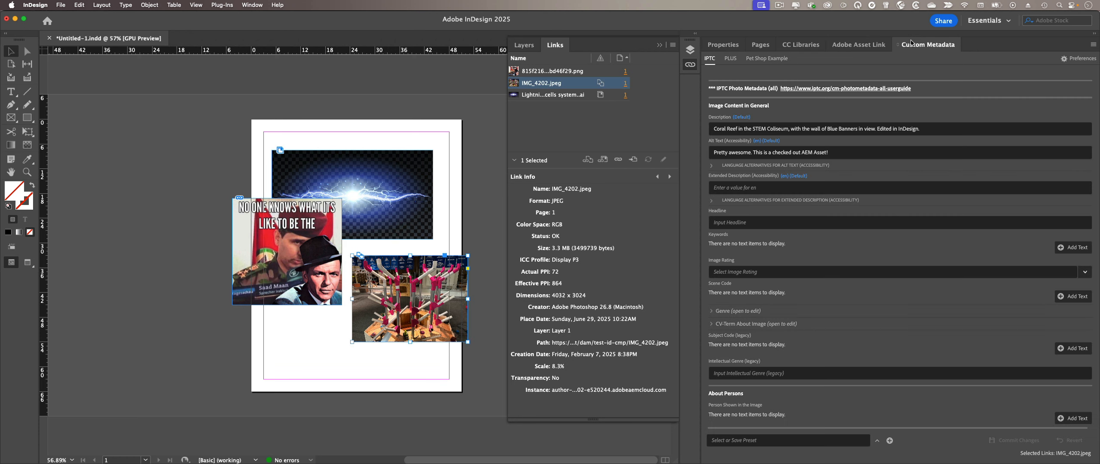
Step: Set Description to start with 'This is a' and Headline to 'This is a headline', then commit
{"action": "left_click", "coordinate": [714, 128]}
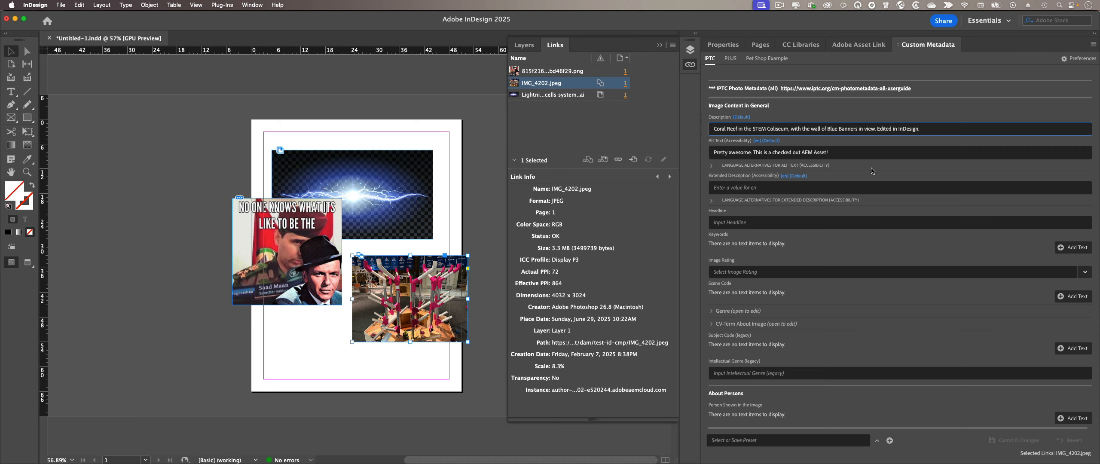
{"action": "type", "text": "This is"}
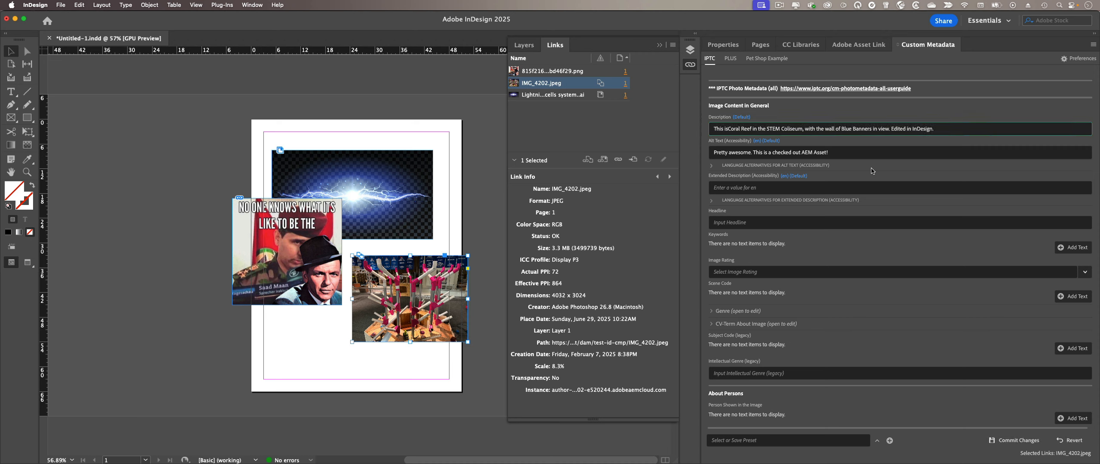
{"action": "type", "text": " a"}
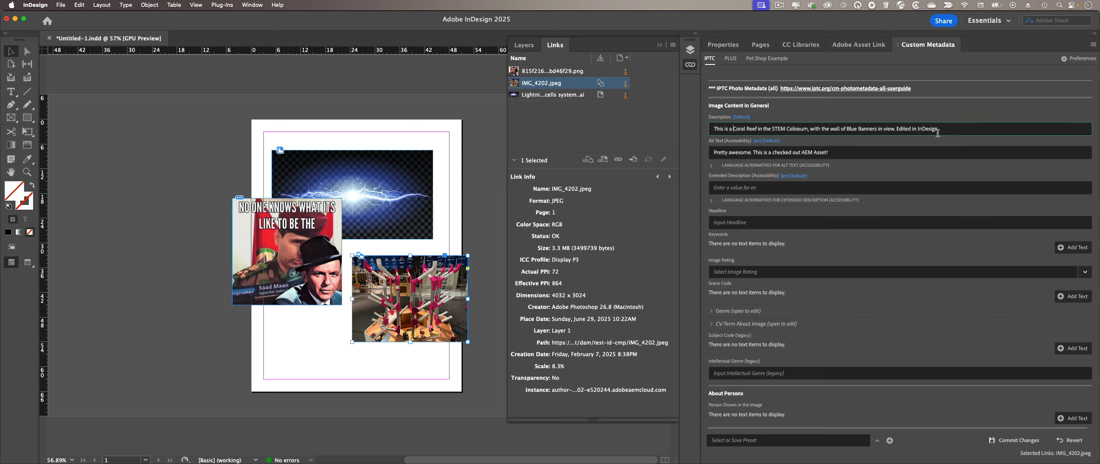
{"action": "left_click", "coordinate": [776, 220]}
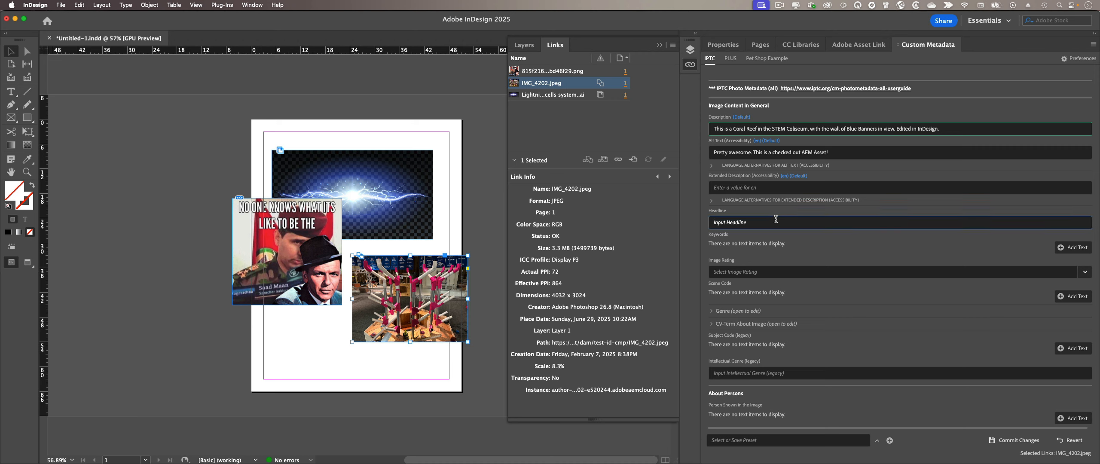
{"action": "type", "text": "This is a headline"}
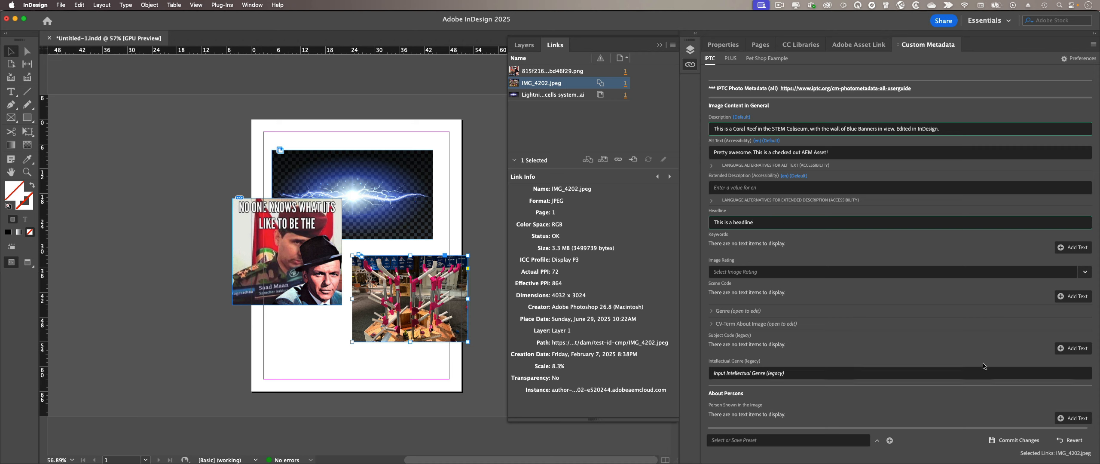
{"action": "left_click", "coordinate": [1018, 440]}
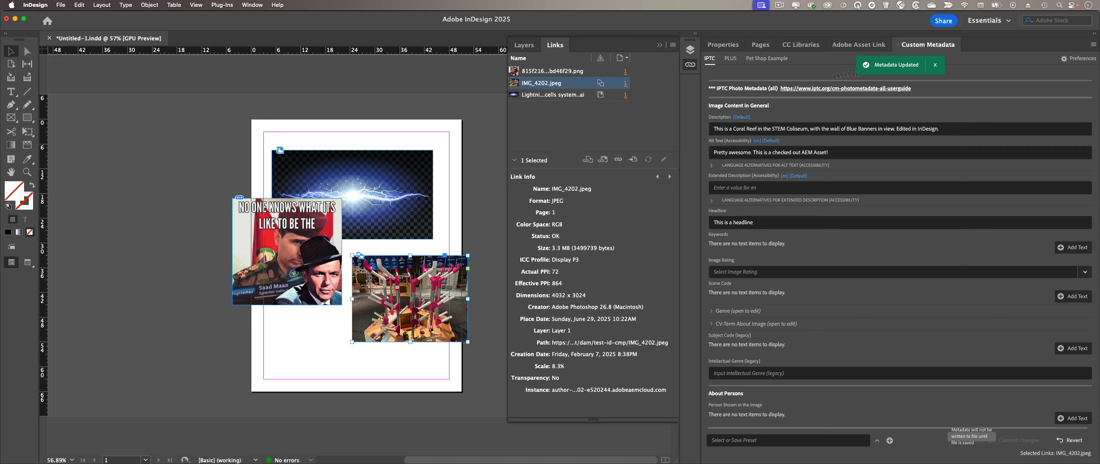
Step: Reselect the IMG_4202 image frame and return to the AEM asset list
{"action": "left_click", "coordinate": [488, 199]}
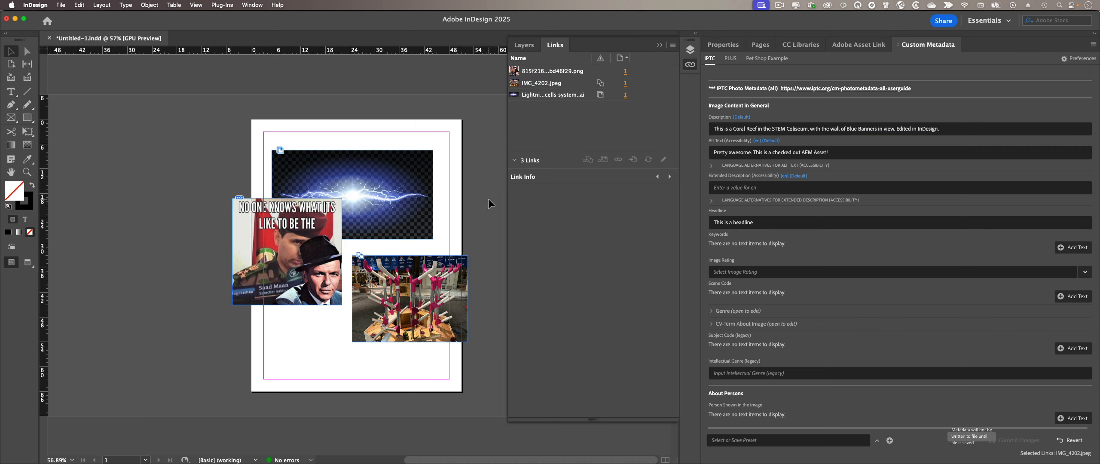
{"action": "left_click", "coordinate": [436, 288]}
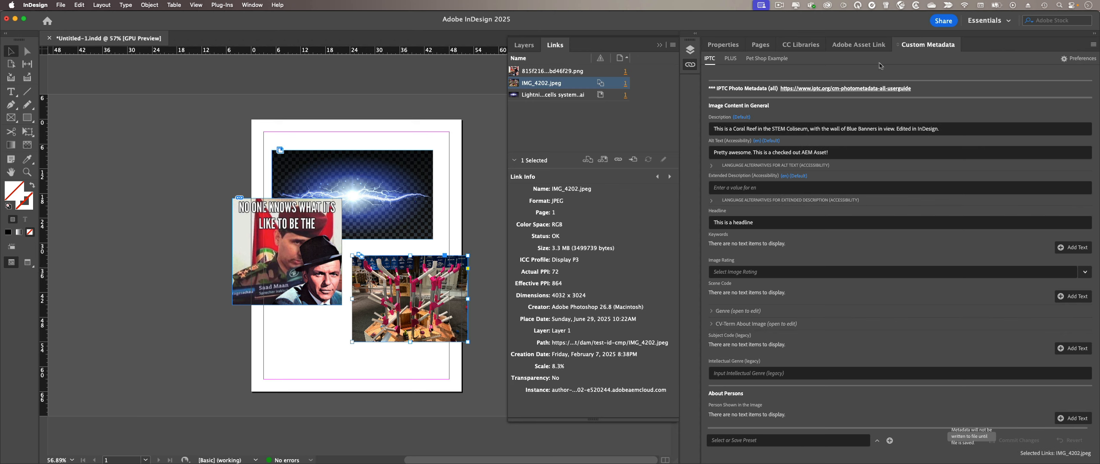
{"action": "left_click", "coordinate": [862, 45]}
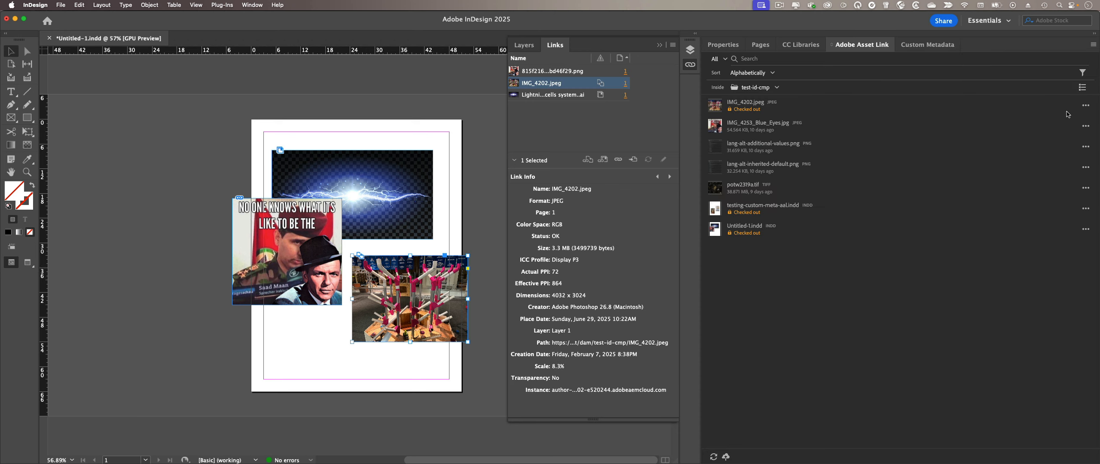
Step: Check IMG_4202.jpeg back in with the comment 'Updated metadata', then switch to the browser
{"action": "left_click", "coordinate": [1086, 105]}
{"action": "left_click", "coordinate": [1006, 128]}
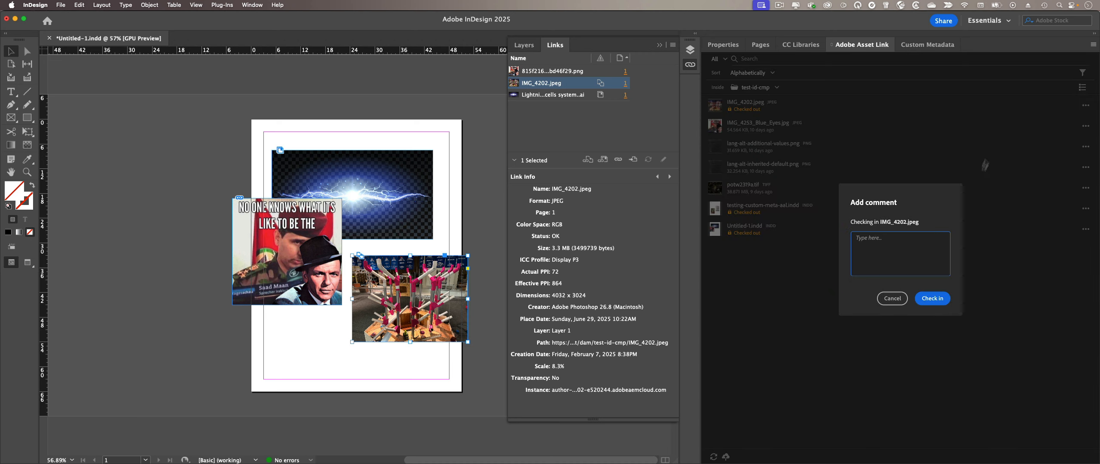
{"action": "type", "text": "Updated metadata"}
{"action": "left_click", "coordinate": [941, 301]}
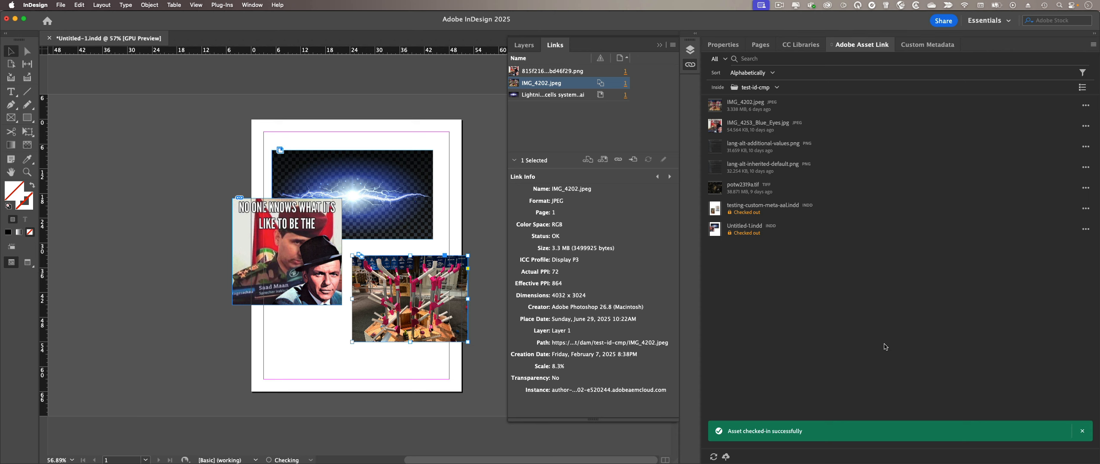
{"action": "key", "text": "super+Tab"}
{"action": "key", "text": "super+Tab"}
{"action": "key", "text": "super+Tab"}
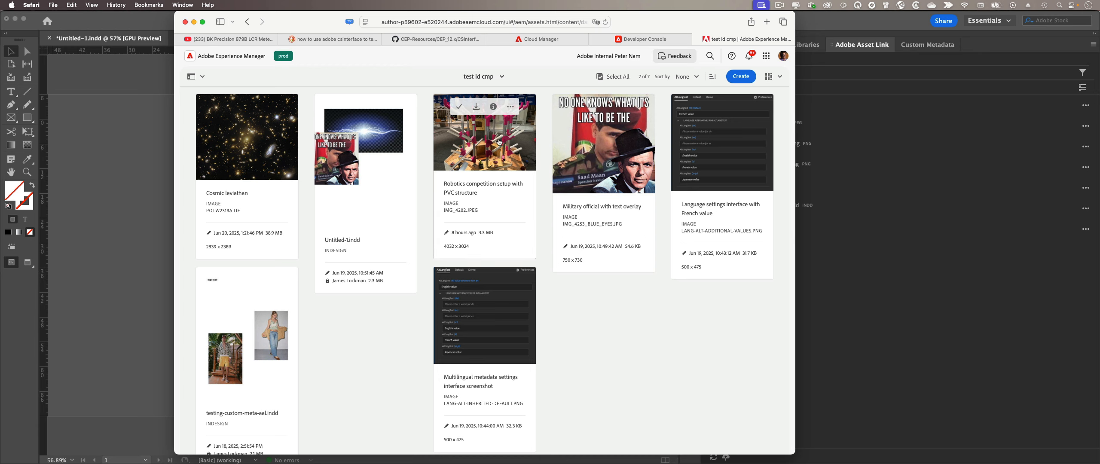
Step: Reload the AEM assets page and open the Robotics competition asset's properties
{"action": "left_click", "coordinate": [605, 22]}
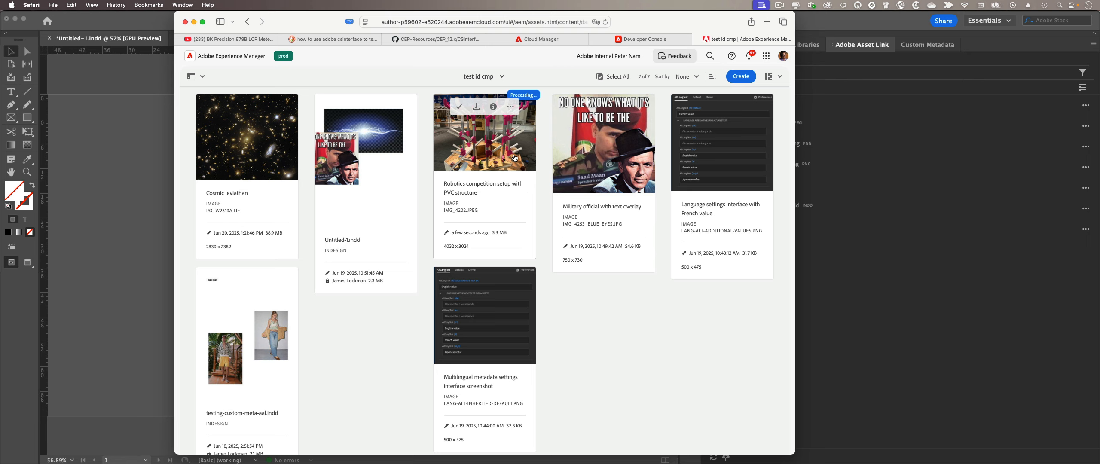
{"action": "left_click", "coordinate": [493, 106]}
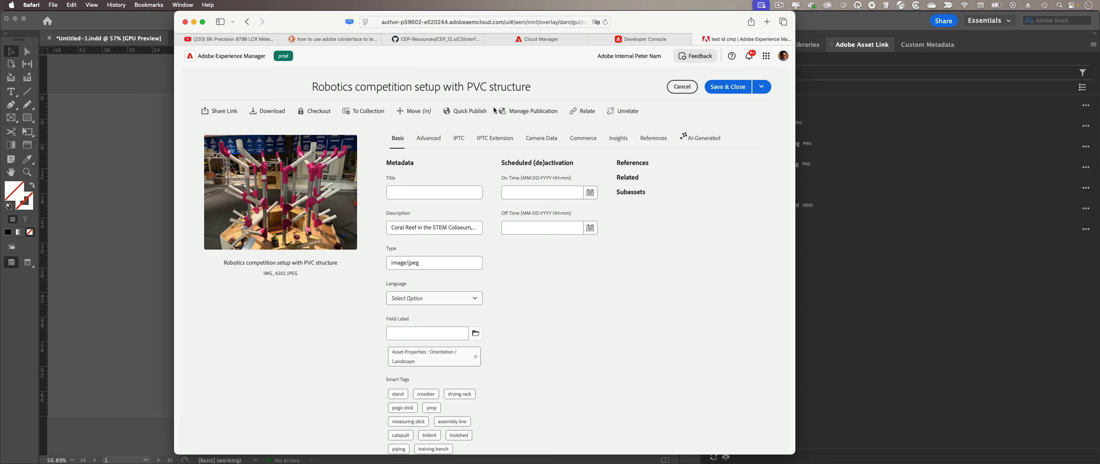
{"action": "scroll", "coordinate": [533, 294], "scroll_direction": "down", "scroll_amount": 1}
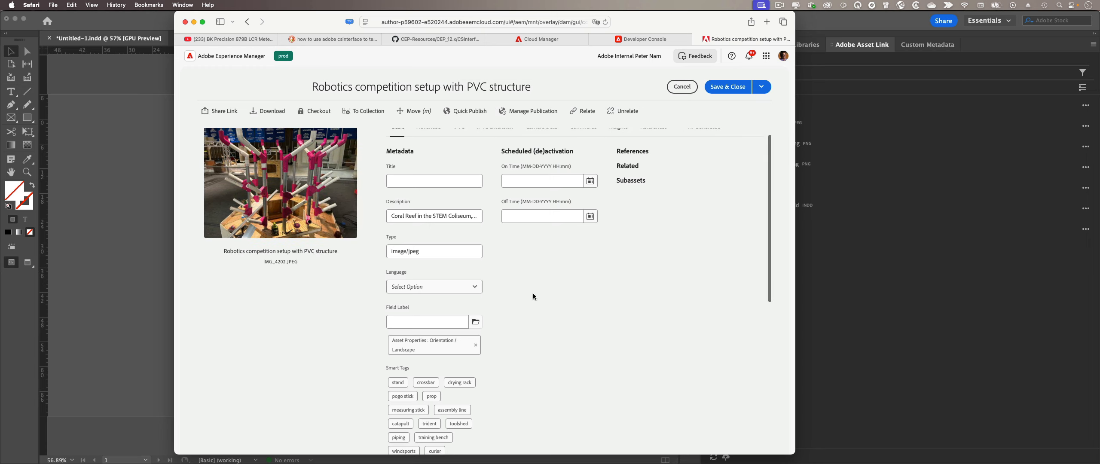
{"action": "scroll", "coordinate": [533, 294], "scroll_direction": "down", "scroll_amount": 10}
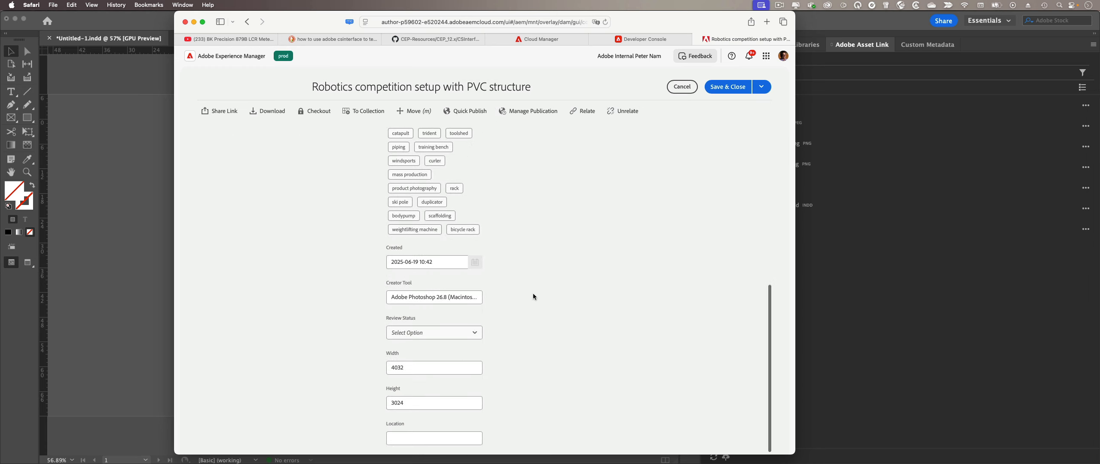
{"action": "scroll", "coordinate": [533, 297], "scroll_direction": "up", "scroll_amount": 10}
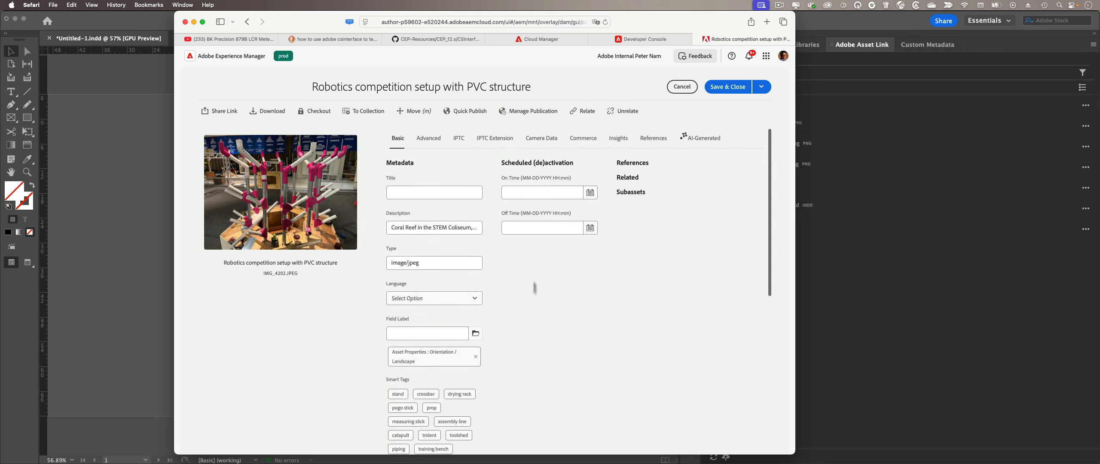
Step: Browse the Advanced, IPTC and Basic tabs, cancel without saving, and reload the test id cmp page
{"action": "left_click", "coordinate": [438, 139]}
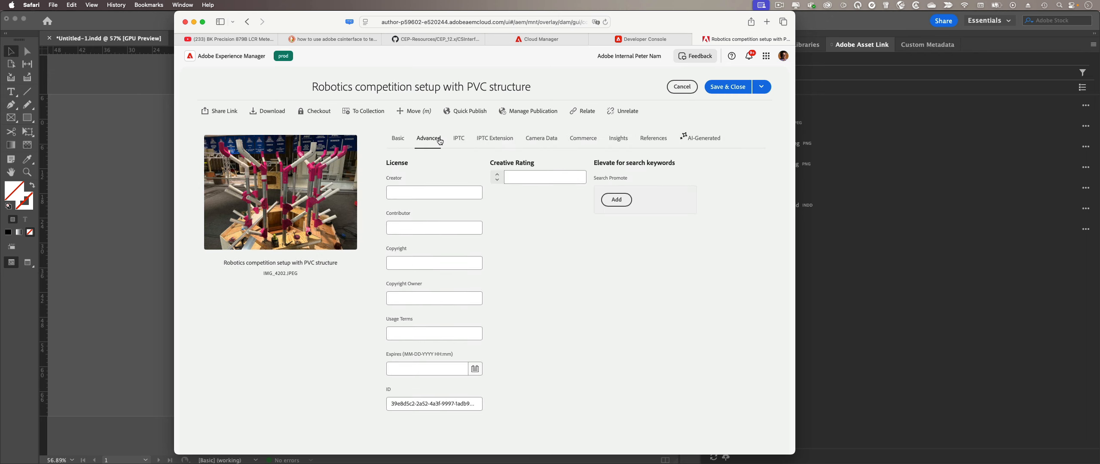
{"action": "left_click", "coordinate": [458, 140]}
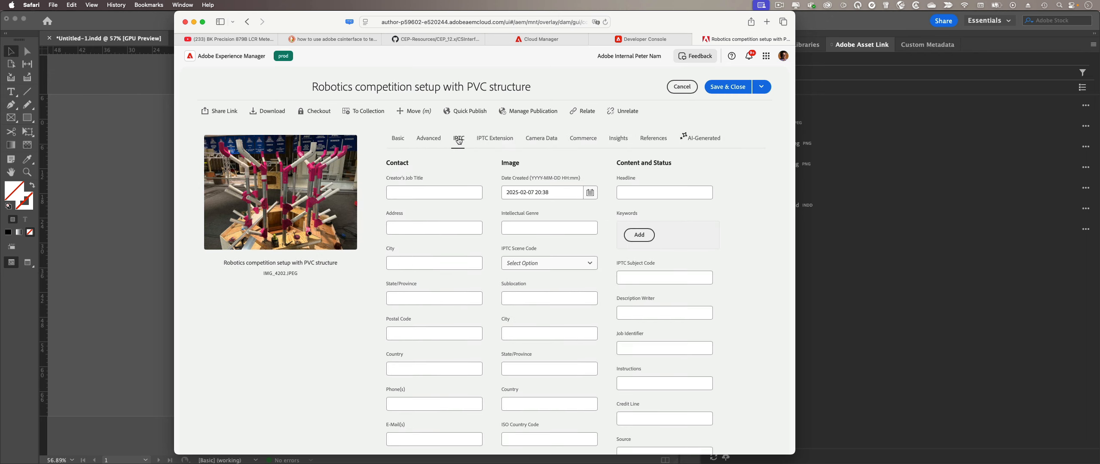
{"action": "scroll", "coordinate": [477, 238], "scroll_direction": "down", "scroll_amount": 4}
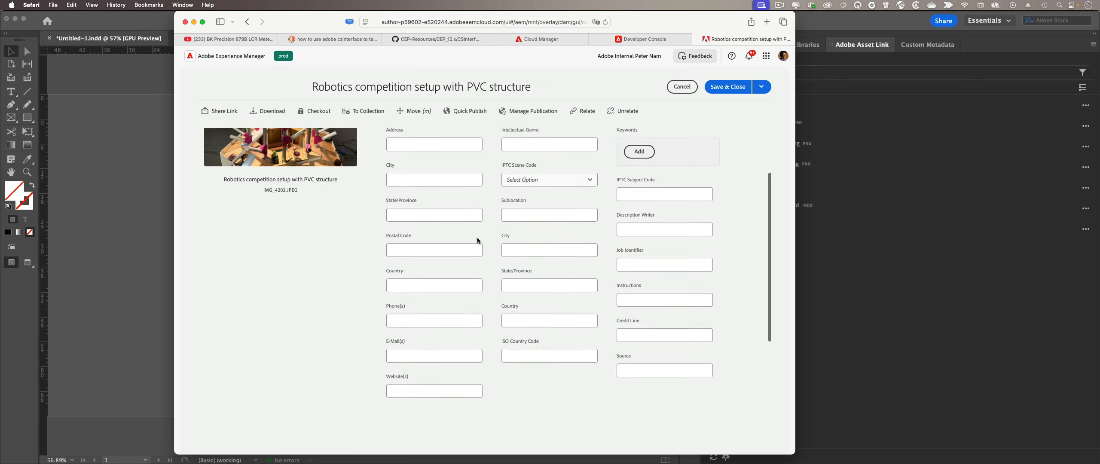
{"action": "scroll", "coordinate": [477, 237], "scroll_direction": "up", "scroll_amount": 4}
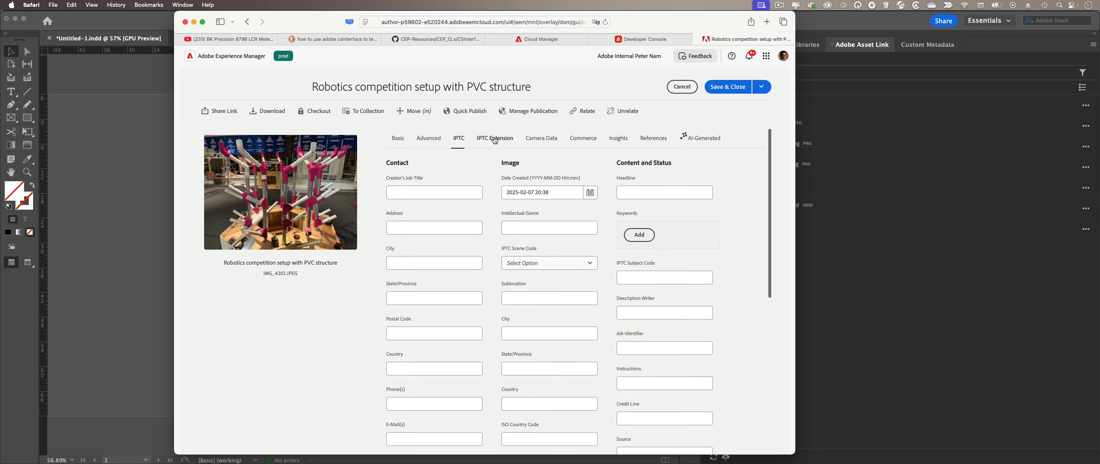
{"action": "left_click", "coordinate": [403, 141]}
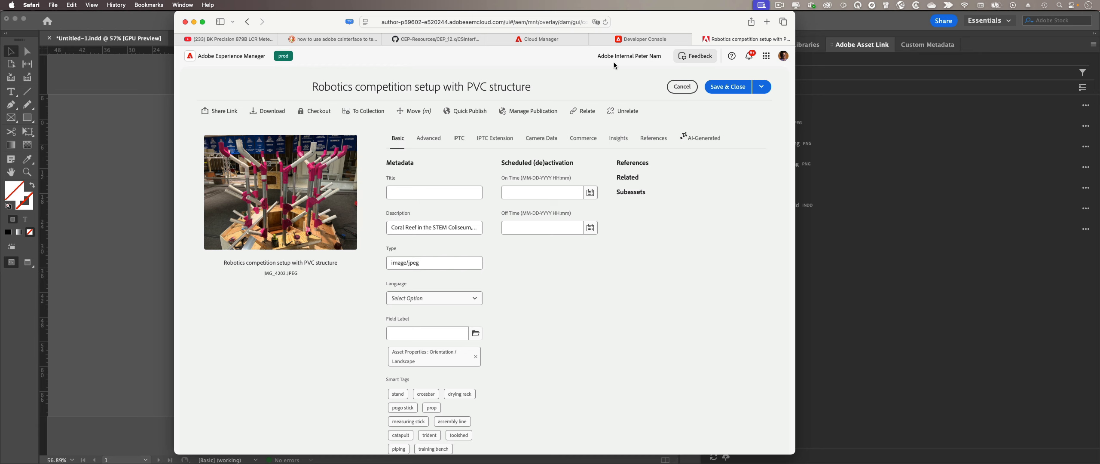
{"action": "left_click", "coordinate": [682, 86]}
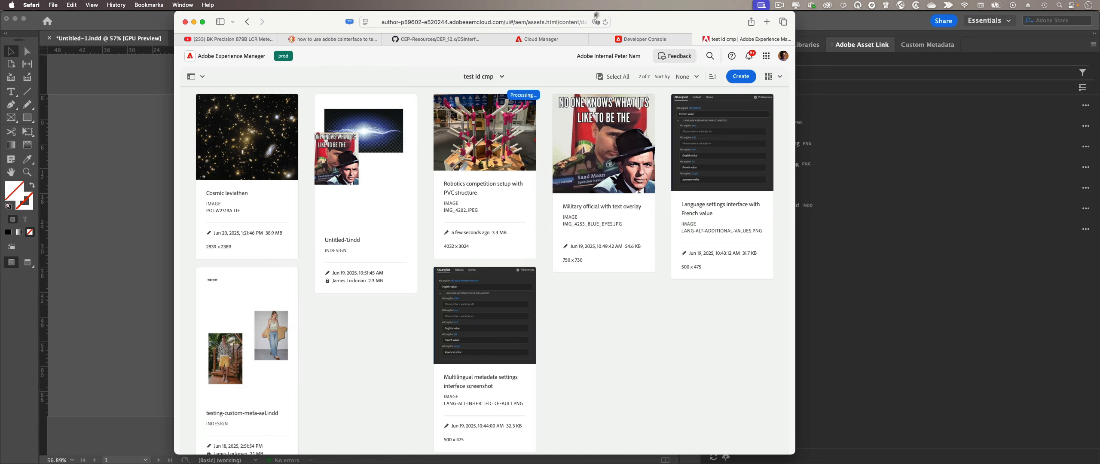
{"action": "left_click", "coordinate": [607, 23]}
Step: Back in InDesign, show IMG_4202.jpeg's Custom Metadata and increase the panel's font size
{"action": "left_click", "coordinate": [837, 23]}
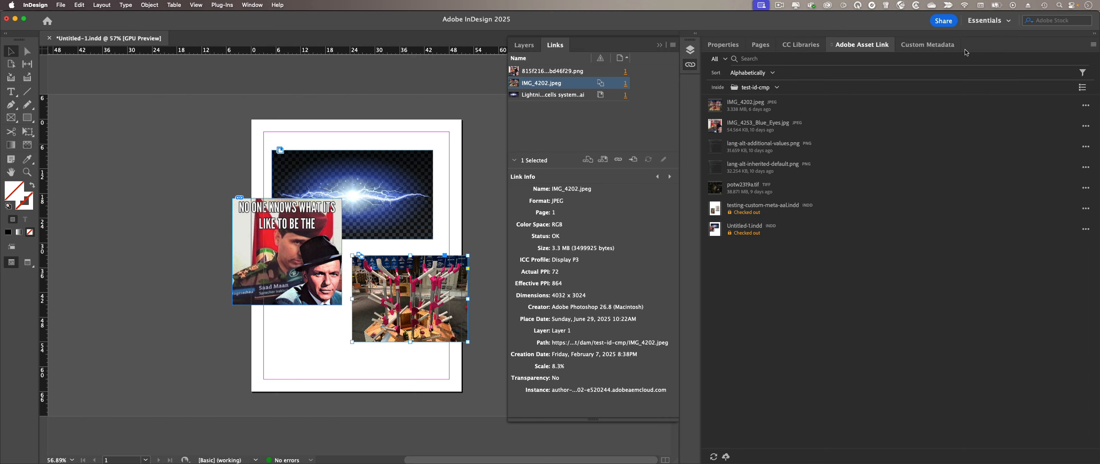
{"action": "left_click", "coordinate": [933, 45]}
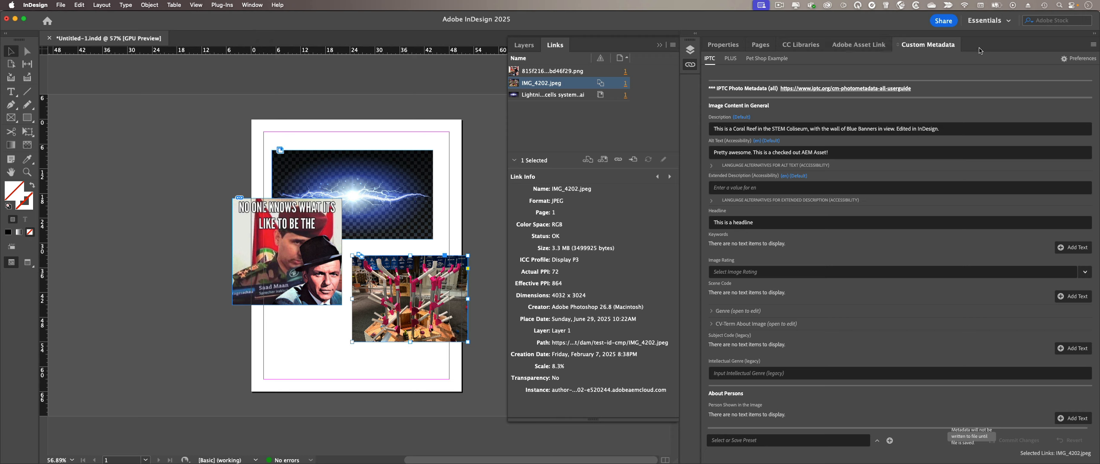
{"action": "right_click", "coordinate": [852, 73]}
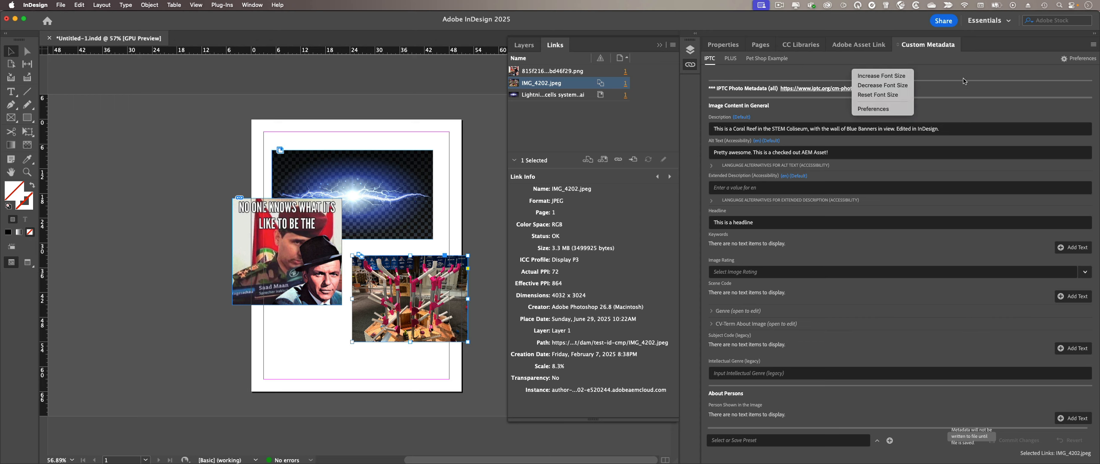
{"action": "left_click", "coordinate": [889, 76]}
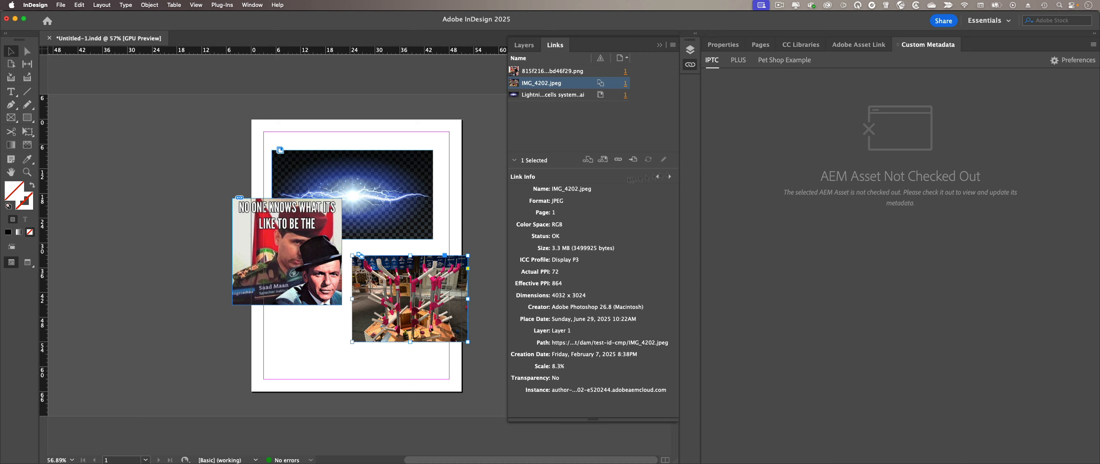
Step: Select the meme image to show its metadata and enlarge the metadata text twice
{"action": "left_click", "coordinate": [472, 204]}
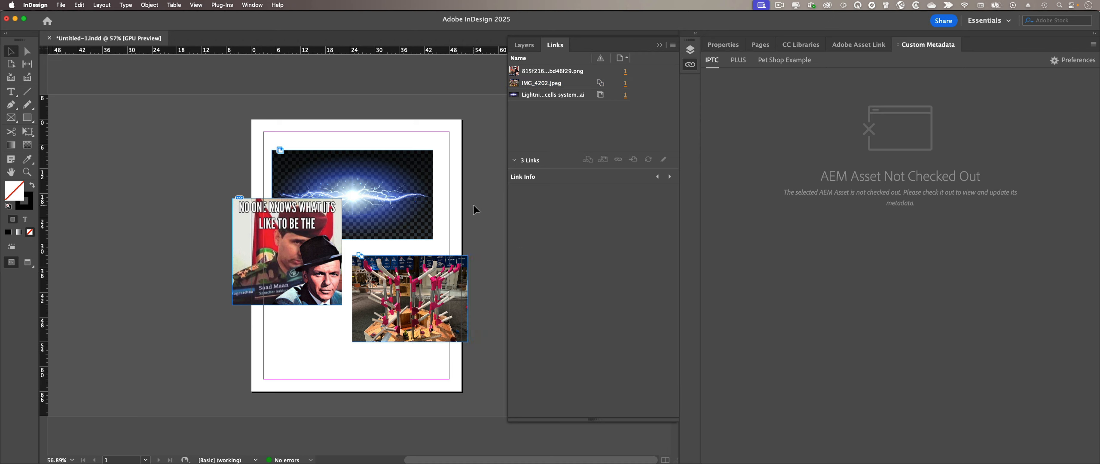
{"action": "left_click", "coordinate": [315, 236]}
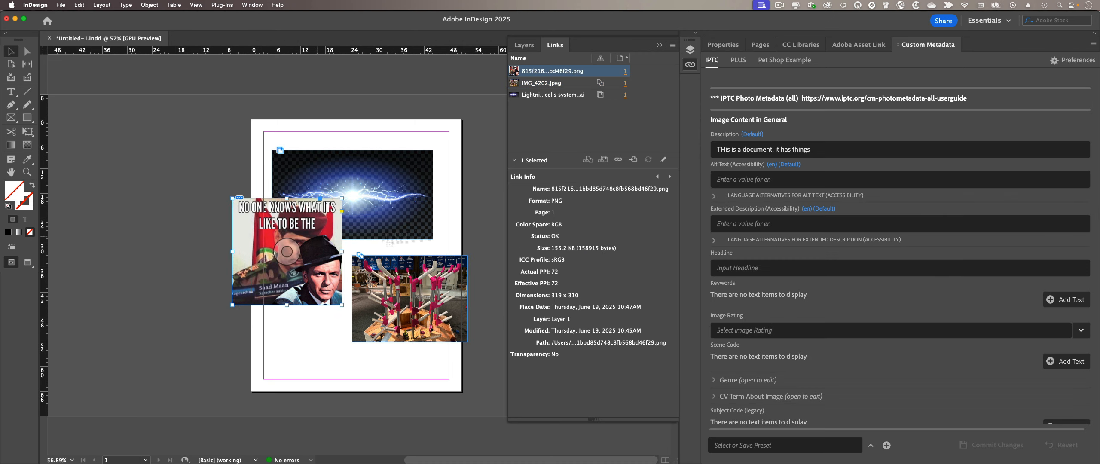
{"action": "right_click", "coordinate": [844, 125]}
{"action": "key", "text": "super+equal"}
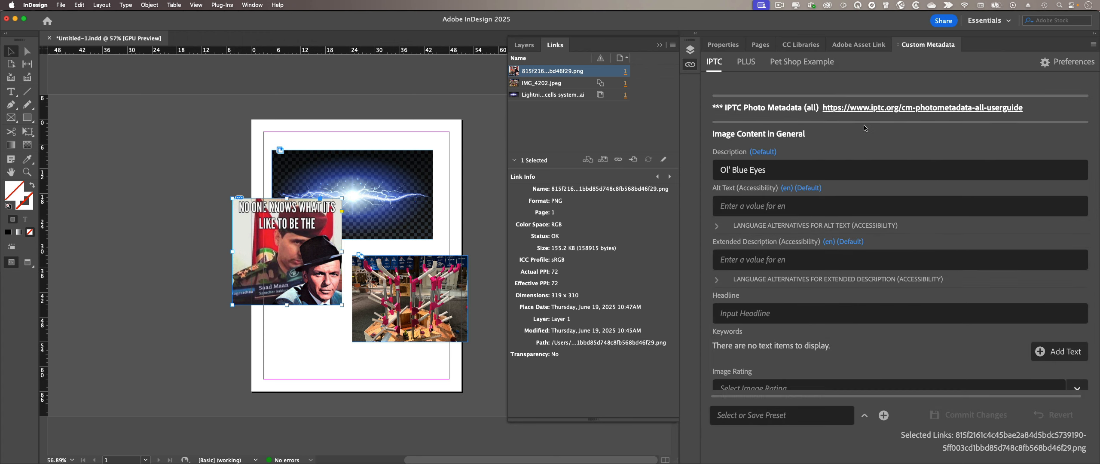
{"action": "right_click", "coordinate": [855, 143]}
{"action": "left_click", "coordinate": [872, 148]}
Step: Reset the metadata text size, then shrink it twice
{"action": "right_click", "coordinate": [873, 145]}
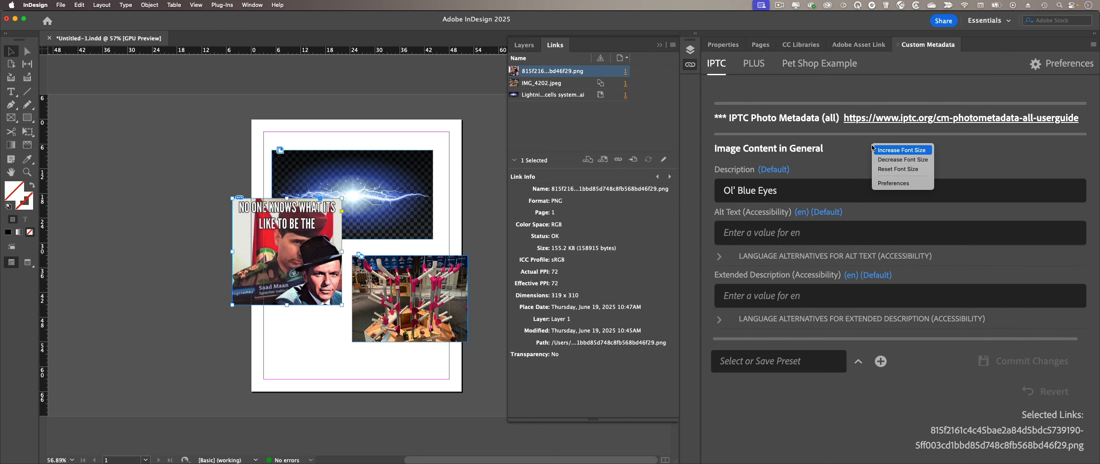
{"action": "left_click", "coordinate": [897, 169]}
{"action": "right_click", "coordinate": [858, 130]}
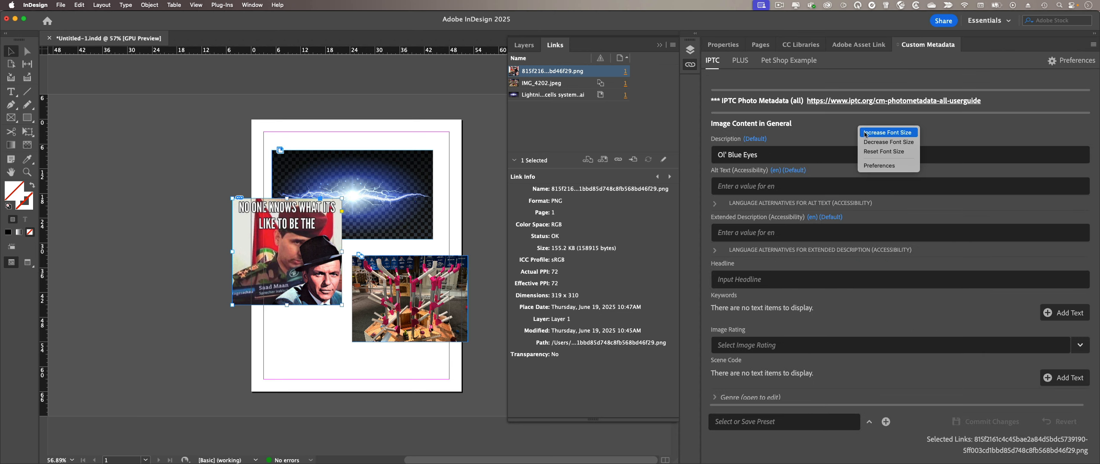
{"action": "left_click", "coordinate": [866, 142]}
{"action": "right_click", "coordinate": [852, 118]}
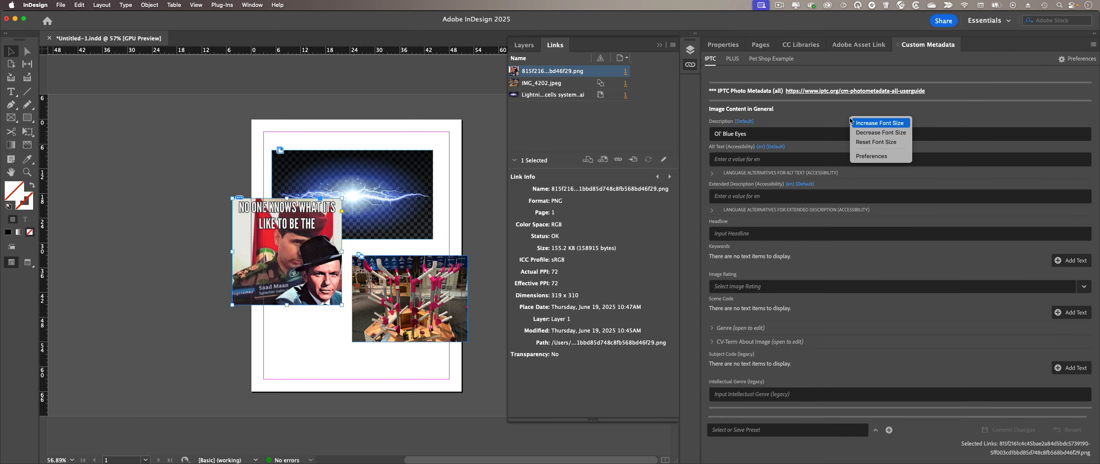
{"action": "left_click", "coordinate": [863, 132]}
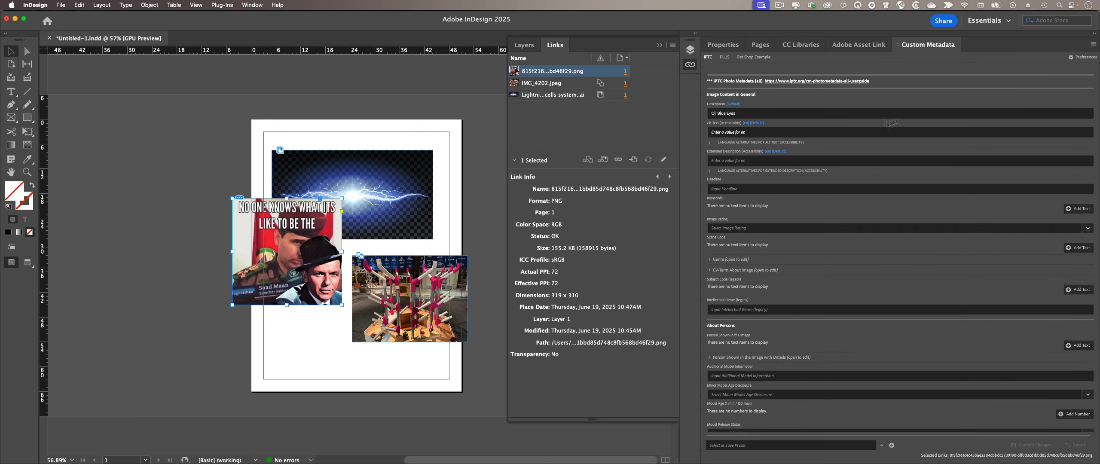
Step: Reset the metadata text to its default font size
{"action": "left_click", "coordinate": [1092, 44]}
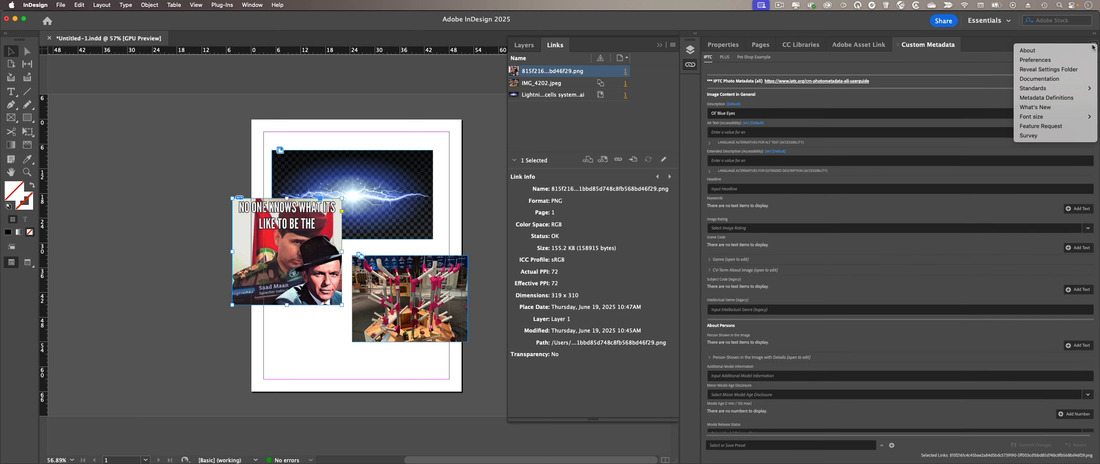
{"action": "mouse_move", "coordinate": [1042, 116]}
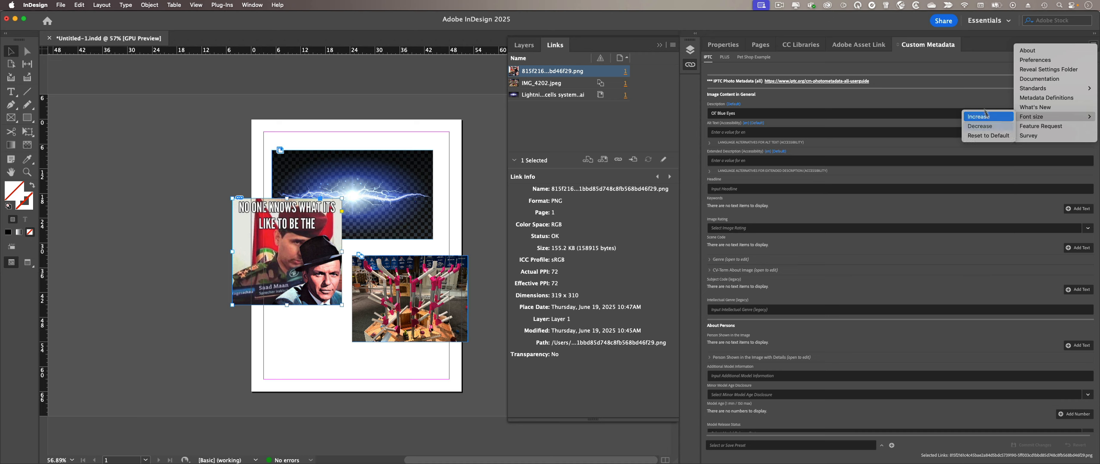
{"action": "left_click", "coordinate": [948, 97]}
{"action": "right_click", "coordinate": [945, 95]}
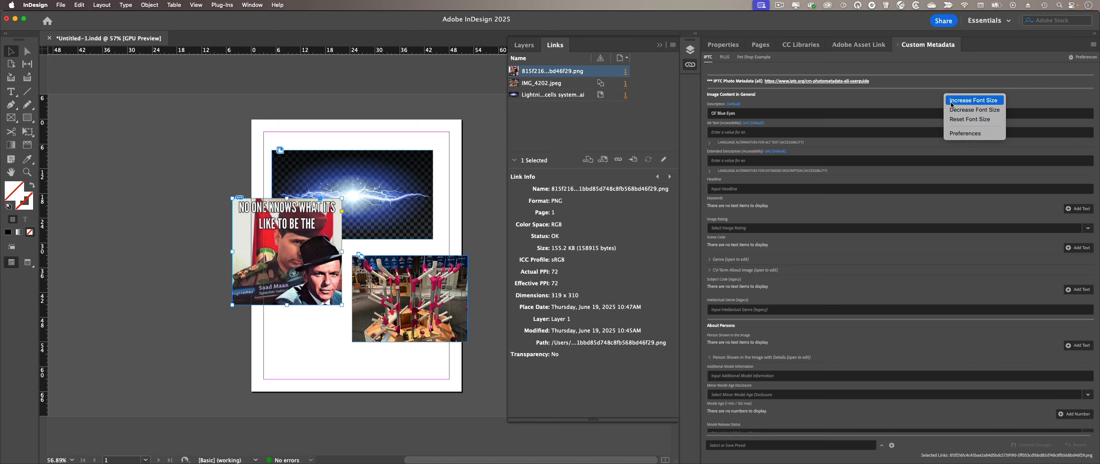
{"action": "left_click", "coordinate": [970, 119]}
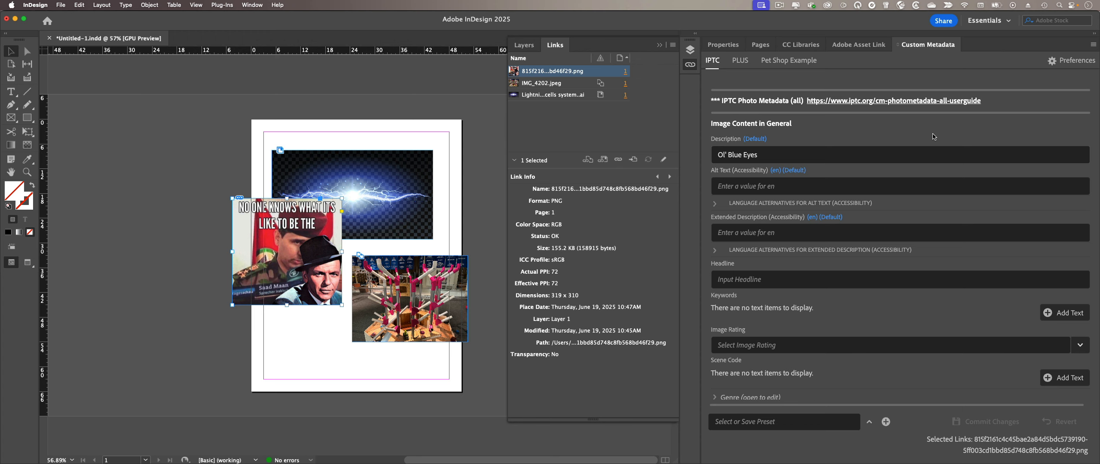
Step: Switch to Safari, reload the AEM assets page, and open the Robotics competition asset's properties
{"action": "key", "text": "super+Tab"}
{"action": "key", "text": "super+Tab"}
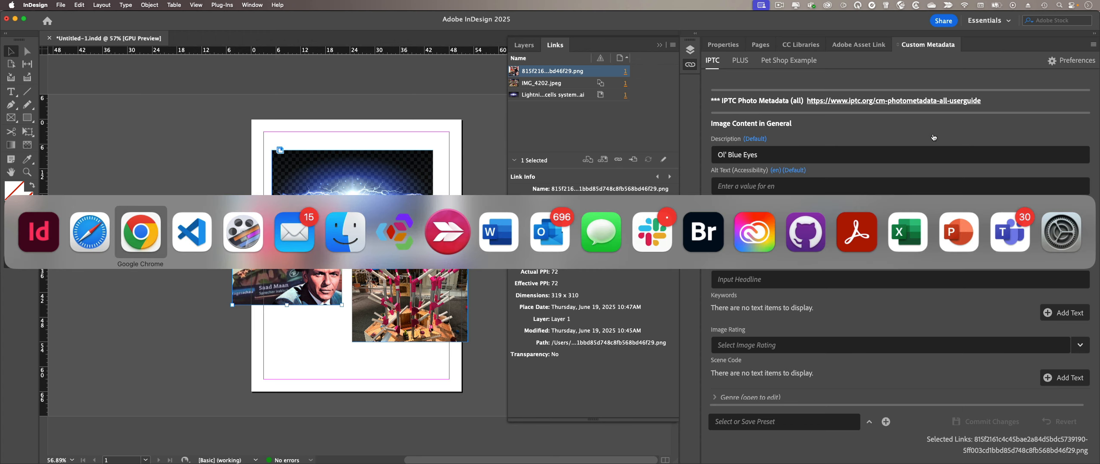
{"action": "key", "text": "super+shift+Tab"}
{"action": "key", "text": "super+shift+Tab"}
{"action": "key", "text": "super+Tab"}
{"action": "key", "text": "super+Tab"}
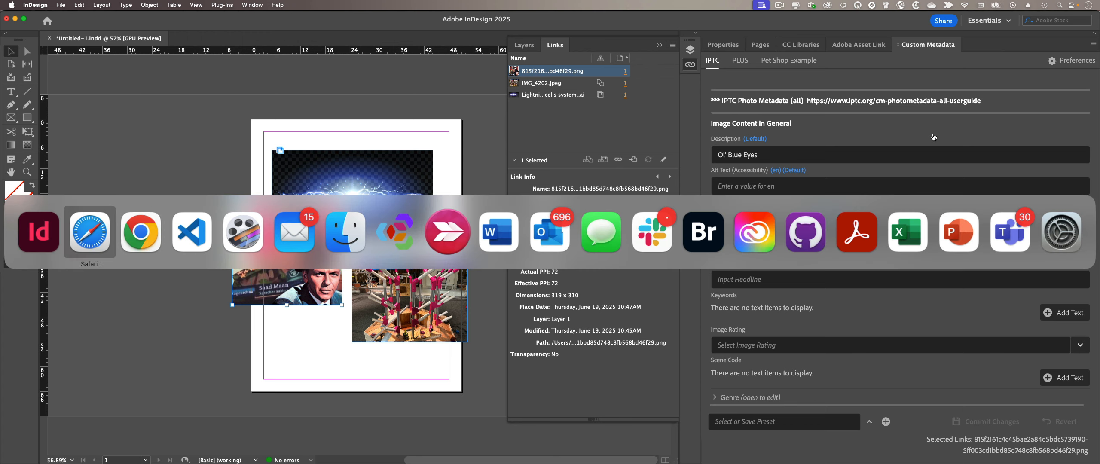
{"action": "key", "text": "super+shift+Tab"}
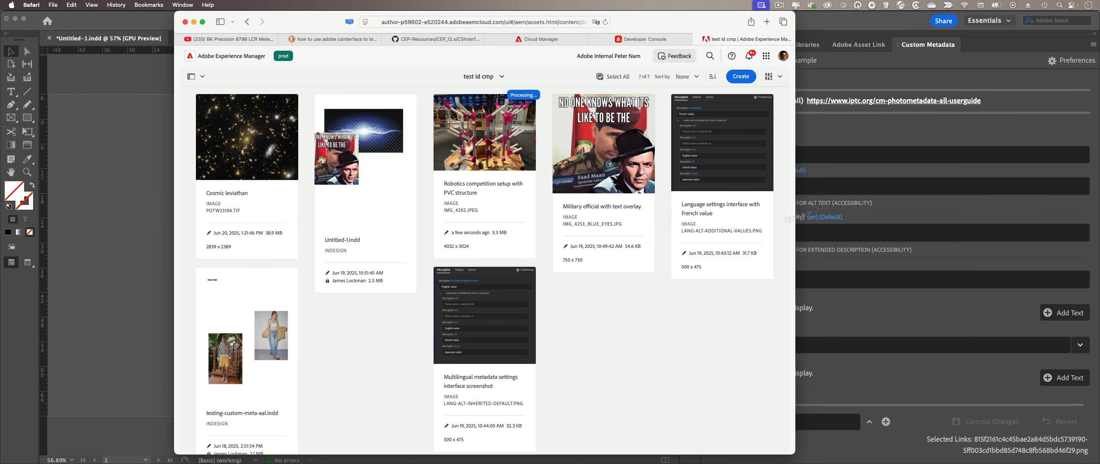
{"action": "left_click", "coordinate": [606, 23]}
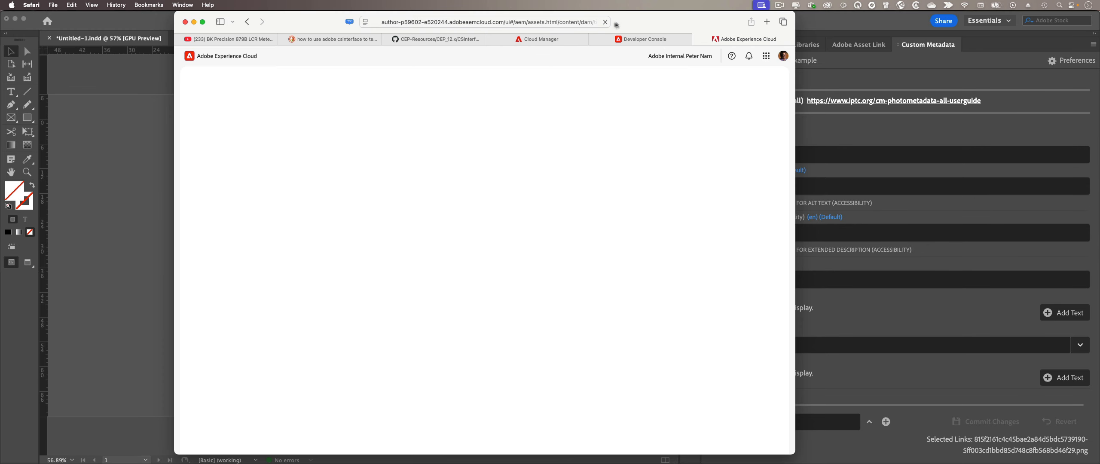
{"action": "mouse_move", "coordinate": [505, 174]}
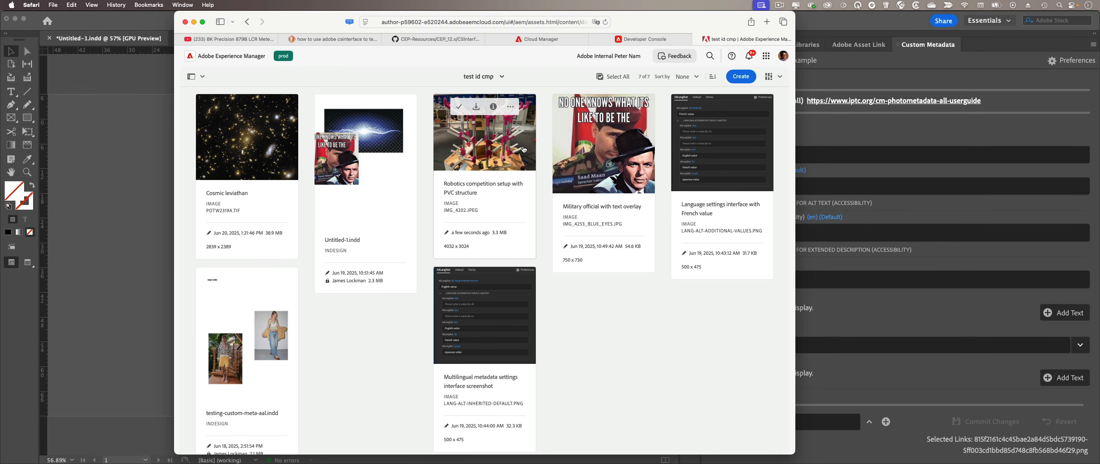
{"action": "left_click", "coordinate": [493, 107]}
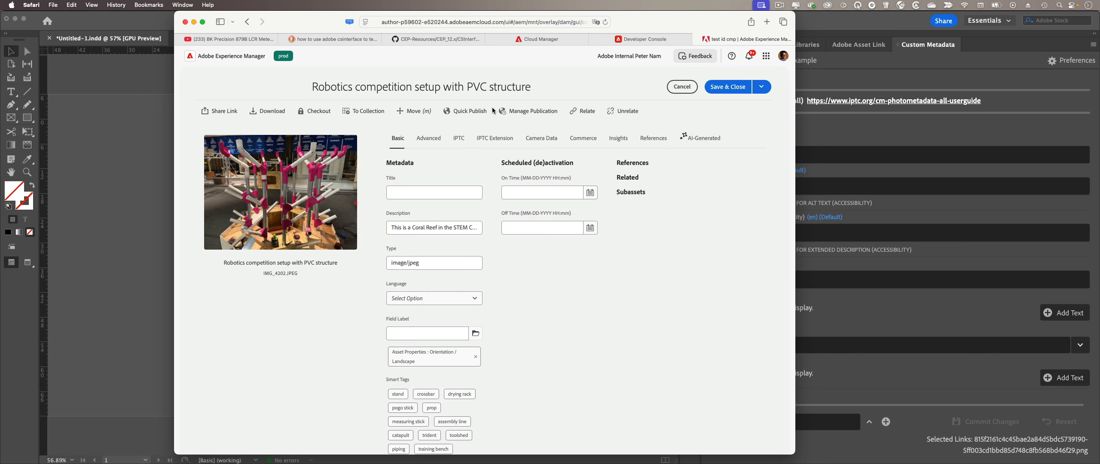
Step: Confirm the updated Description on Basic and Headline 'This is a headline' on the IPTC tab
{"action": "left_click_drag", "start_coordinate": [392, 228], "coordinate": [423, 226]}
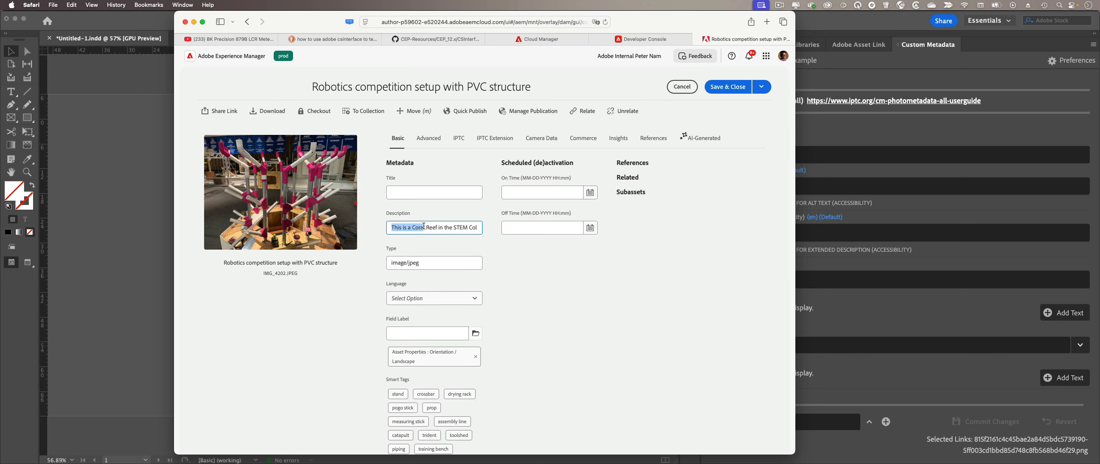
{"action": "left_click", "coordinate": [497, 141]}
{"action": "left_click", "coordinate": [458, 140]}
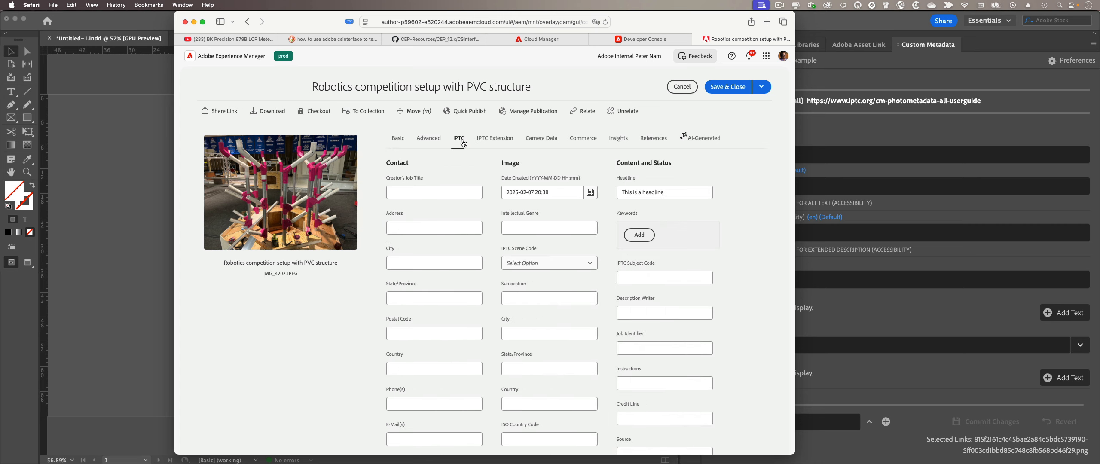
{"action": "left_click", "coordinate": [685, 192]}
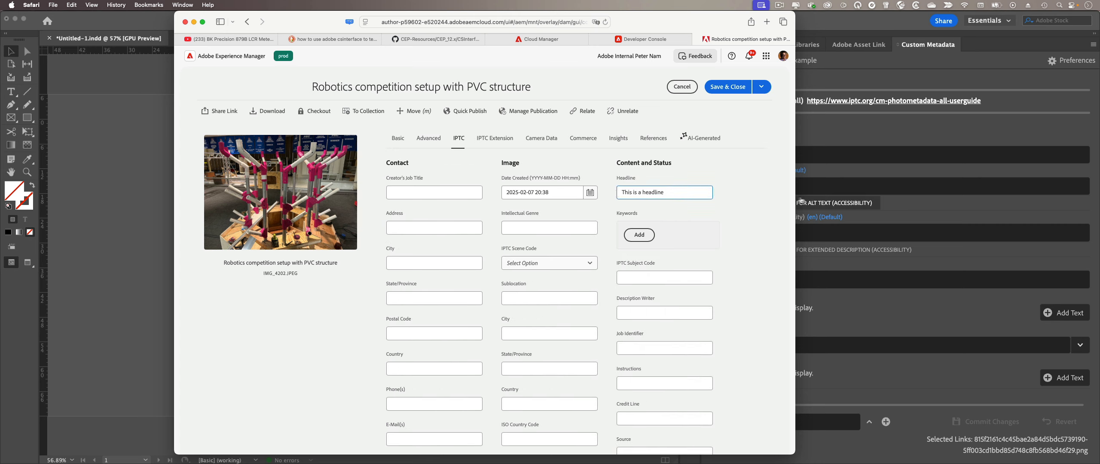
{"action": "left_click", "coordinate": [753, 194]}
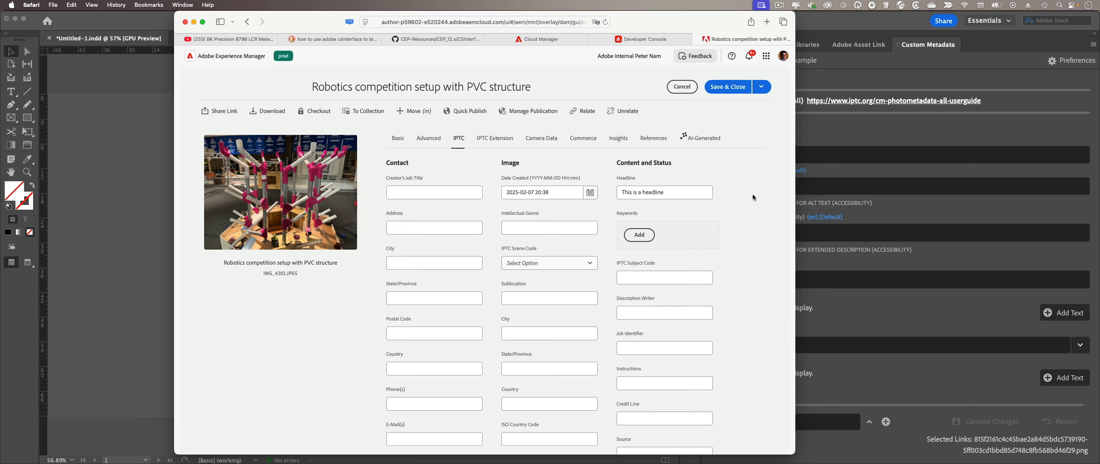